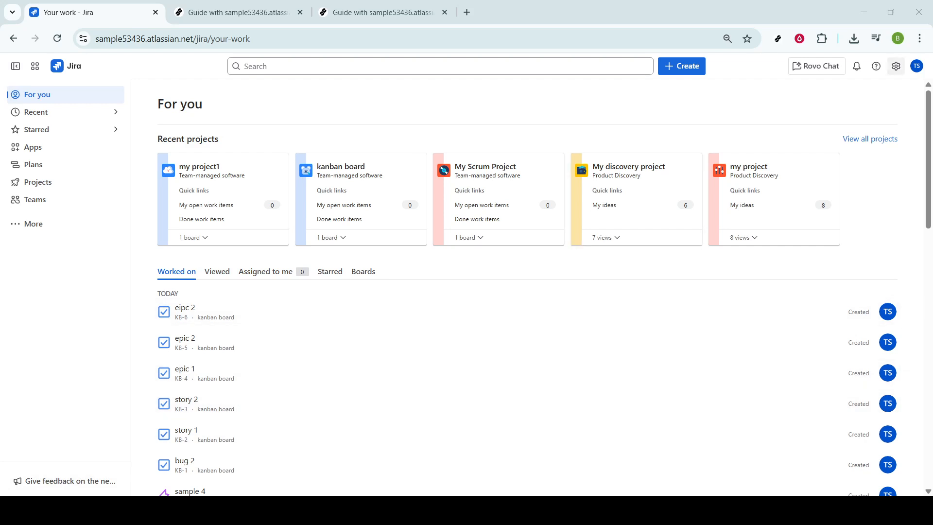
Open the personal notification settings for projects and work items
{"action": "left_click", "coordinate": [897, 68]}
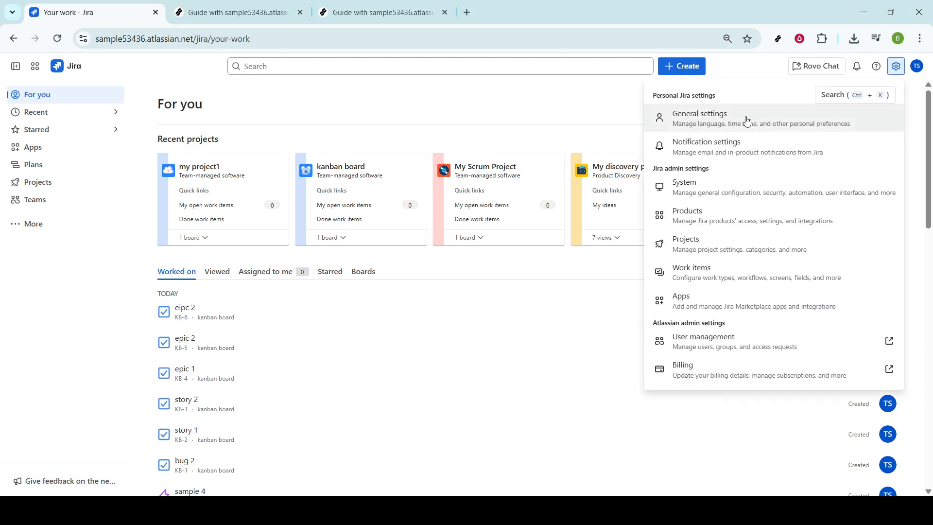
{"action": "left_click", "coordinate": [716, 144]}
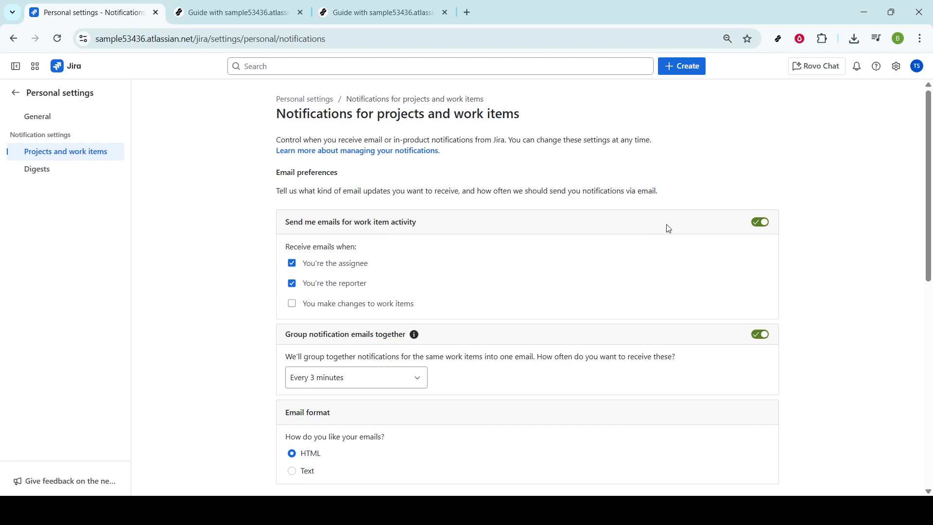
Switch emails for work item activity off and back on
{"action": "left_click", "coordinate": [762, 223]}
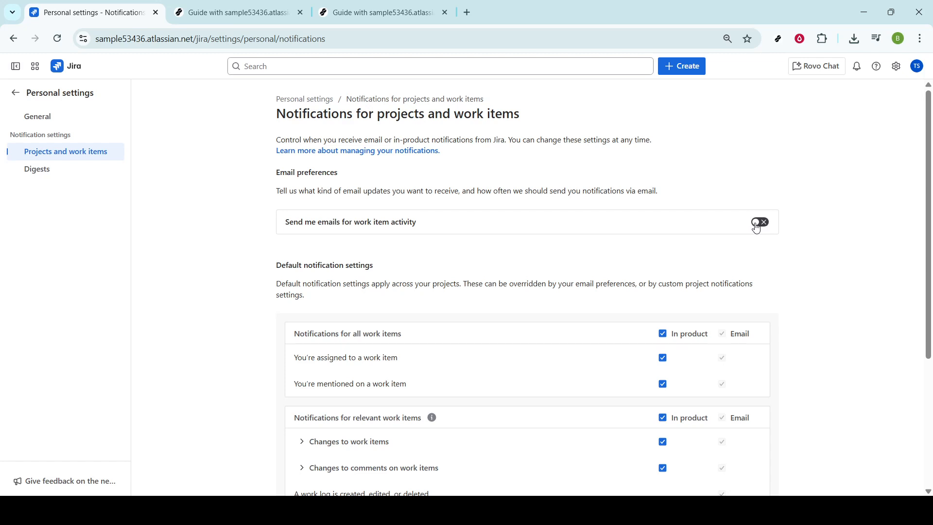
{"action": "left_click", "coordinate": [756, 224]}
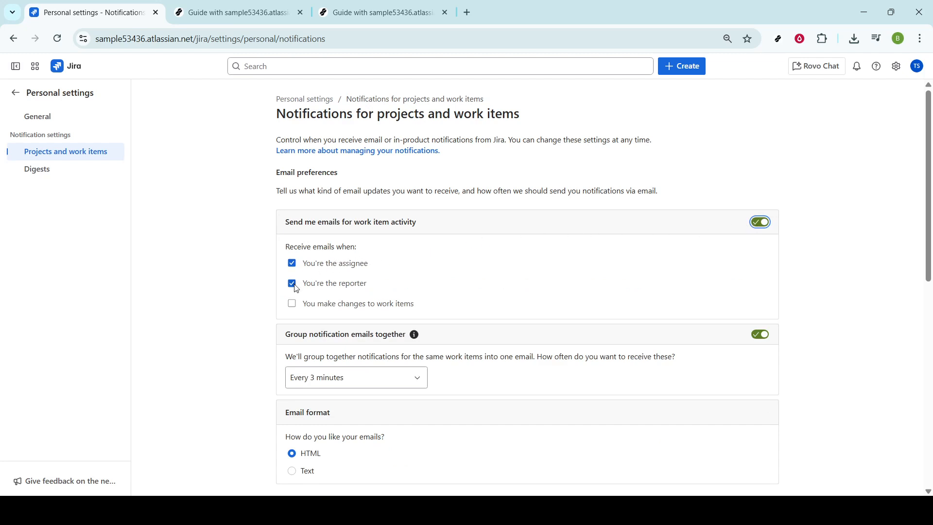
Enable emails for when you make changes to work items, keeping the assignee and reporter options selected
{"action": "left_click", "coordinate": [292, 303]}
{"action": "left_click", "coordinate": [293, 286]}
{"action": "left_click", "coordinate": [296, 305]}
{"action": "left_click", "coordinate": [296, 304]}
{"action": "left_click", "coordinate": [296, 305]}
Try grouping notification emails once per day, and set the frequency back to every 3 minutes
{"action": "scroll", "coordinate": [400, 286], "scroll_direction": "down", "scroll_amount": 1}
{"action": "scroll", "coordinate": [400, 287], "scroll_direction": "down", "scroll_amount": 1}
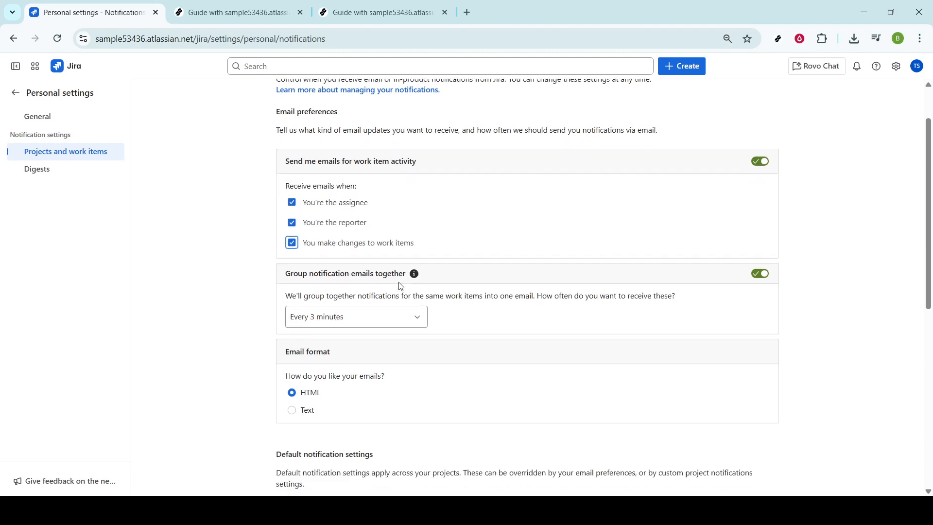
{"action": "scroll", "coordinate": [400, 285], "scroll_direction": "down", "scroll_amount": 2}
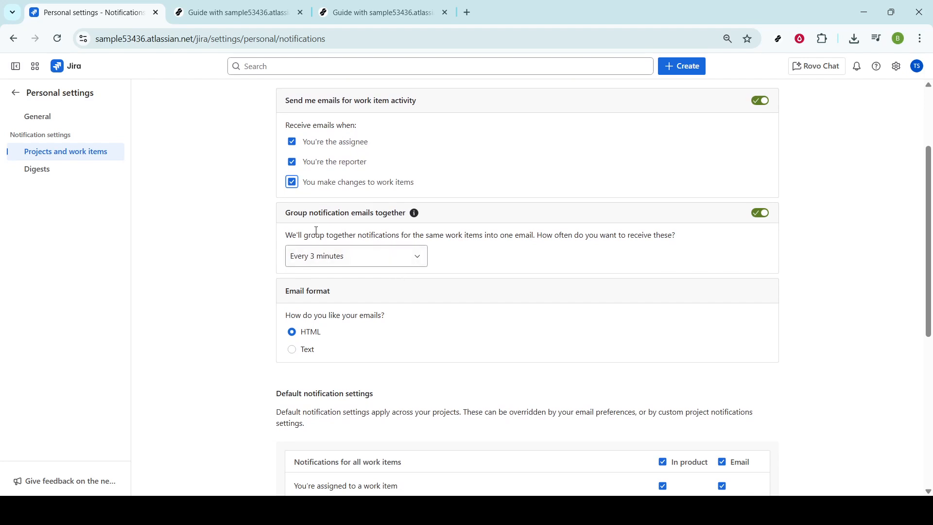
{"action": "left_click", "coordinate": [419, 261]}
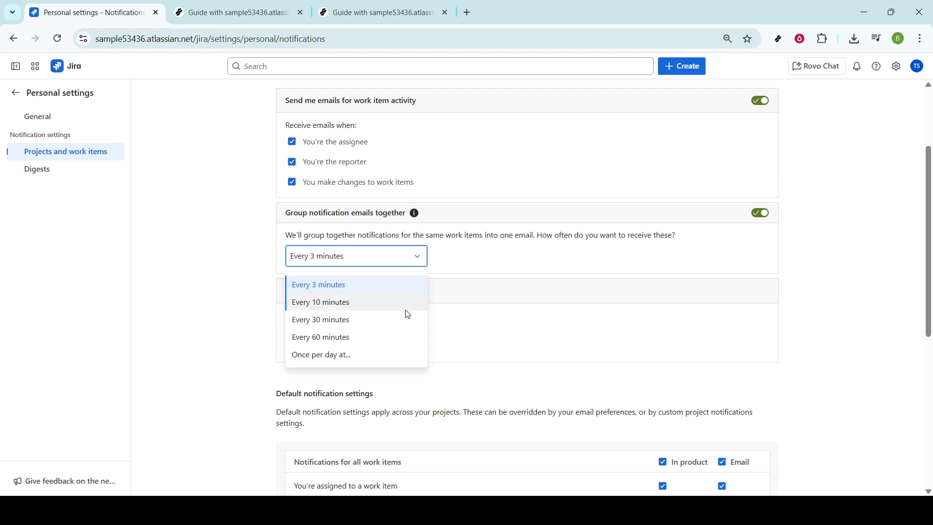
{"action": "left_click", "coordinate": [410, 353]}
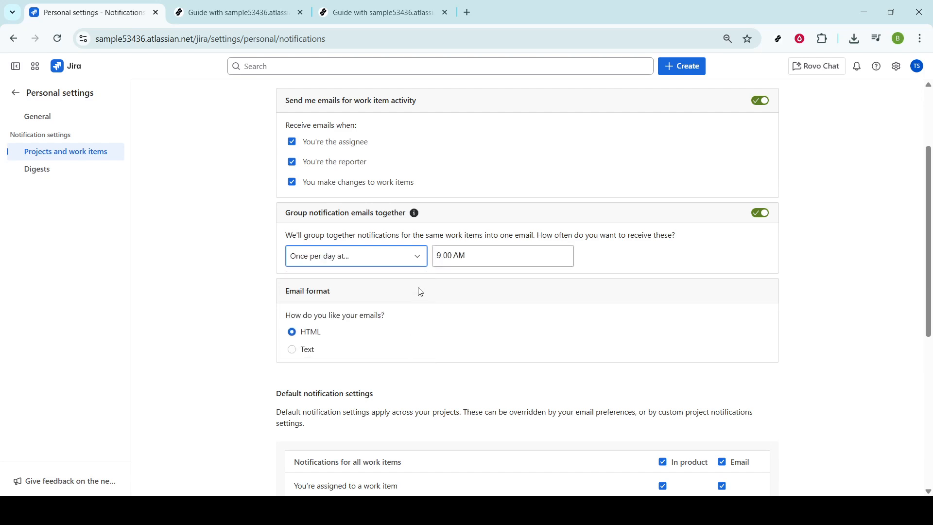
{"action": "left_click", "coordinate": [418, 263]}
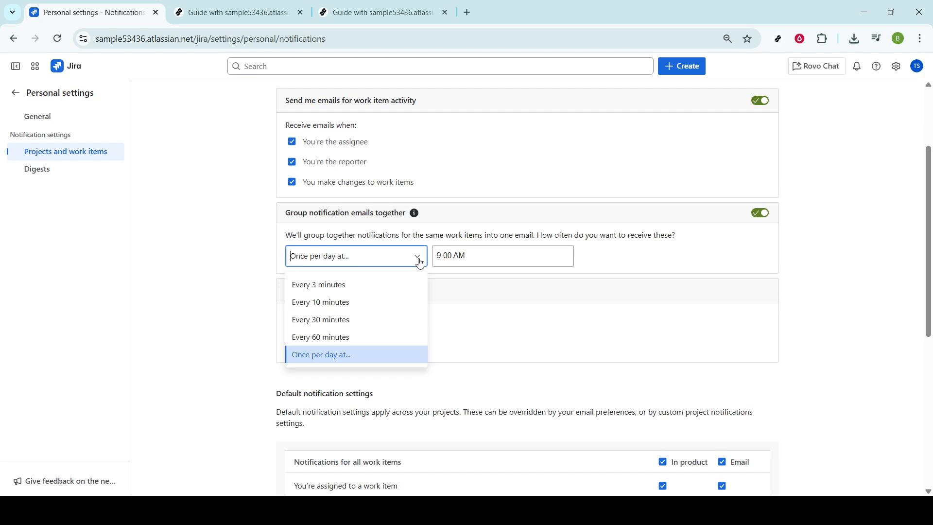
{"action": "left_click", "coordinate": [402, 289]}
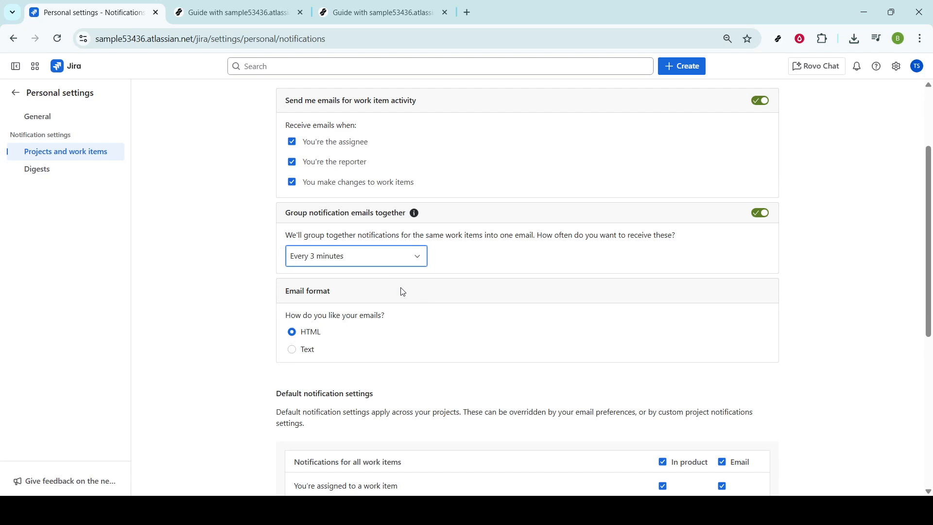
Switch the email format to Text and back to HTML
{"action": "scroll", "coordinate": [403, 292], "scroll_direction": "down", "scroll_amount": 1}
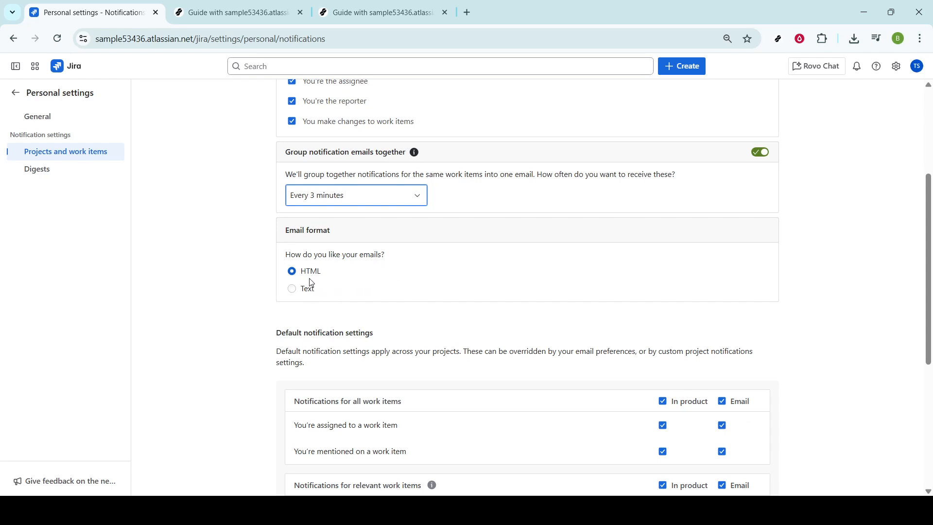
{"action": "left_click", "coordinate": [296, 291]}
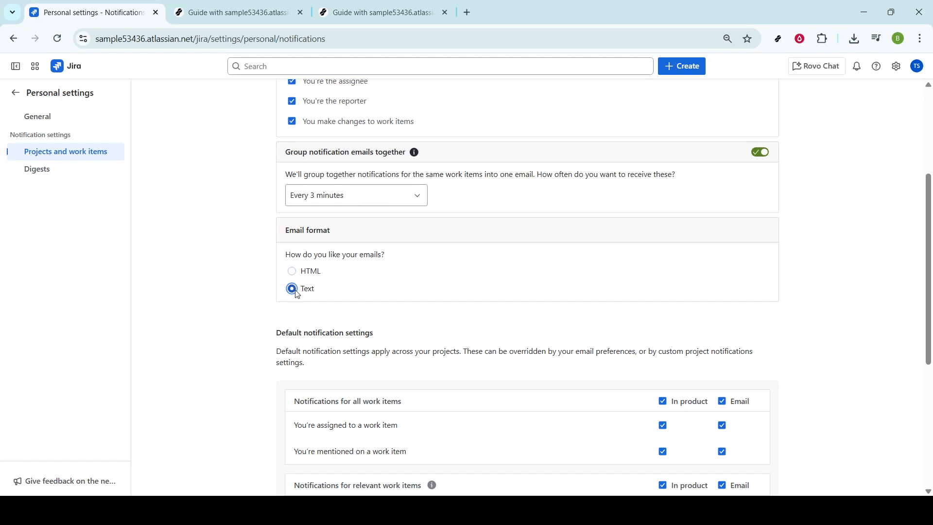
{"action": "left_click", "coordinate": [292, 272]}
Turn the default in-product notifications for all work items, relevant work items and assigned work items off and back on
{"action": "scroll", "coordinate": [309, 282], "scroll_direction": "down", "scroll_amount": 1}
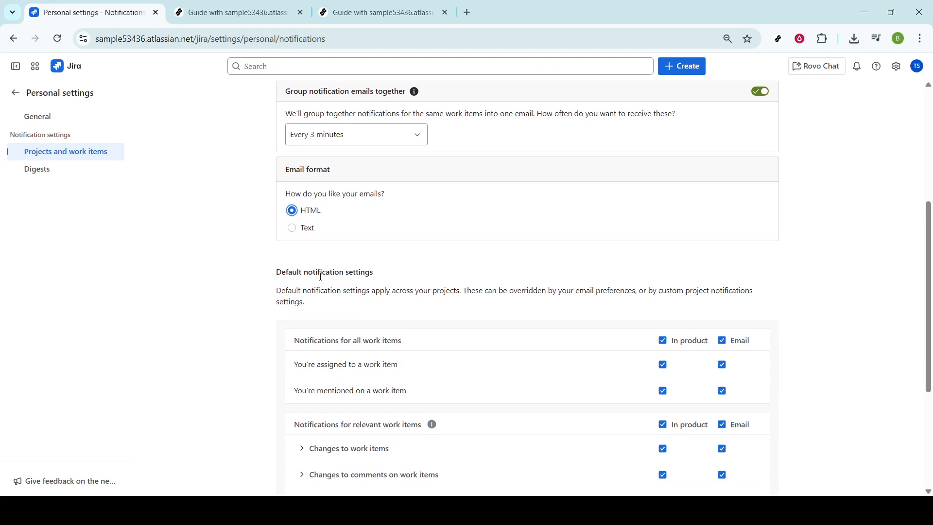
{"action": "scroll", "coordinate": [321, 277], "scroll_direction": "down", "scroll_amount": 1}
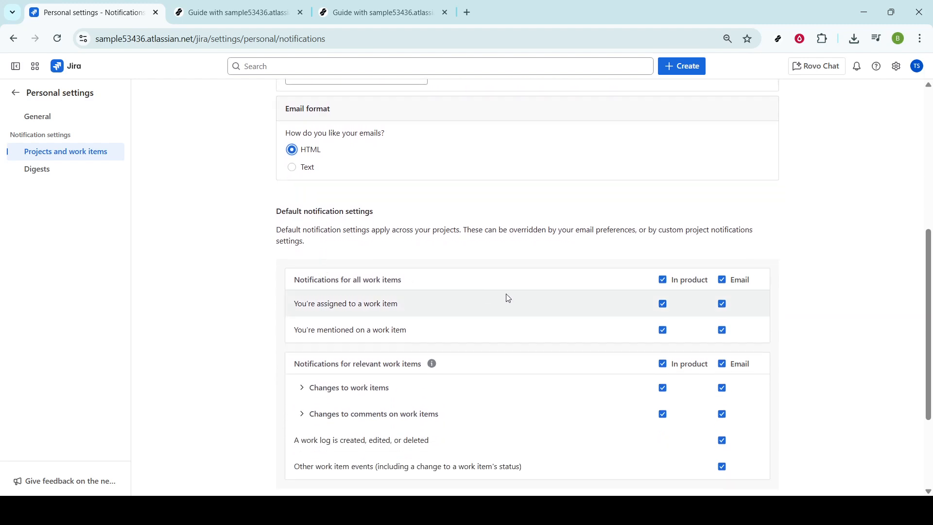
{"action": "left_click", "coordinate": [664, 281]}
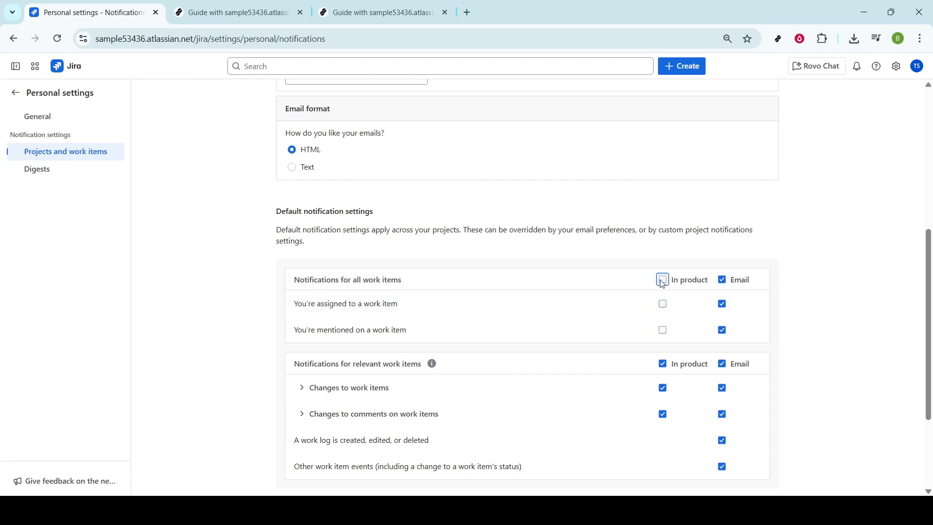
{"action": "left_click", "coordinate": [663, 282]}
{"action": "left_click", "coordinate": [662, 366]}
{"action": "left_click", "coordinate": [662, 366]}
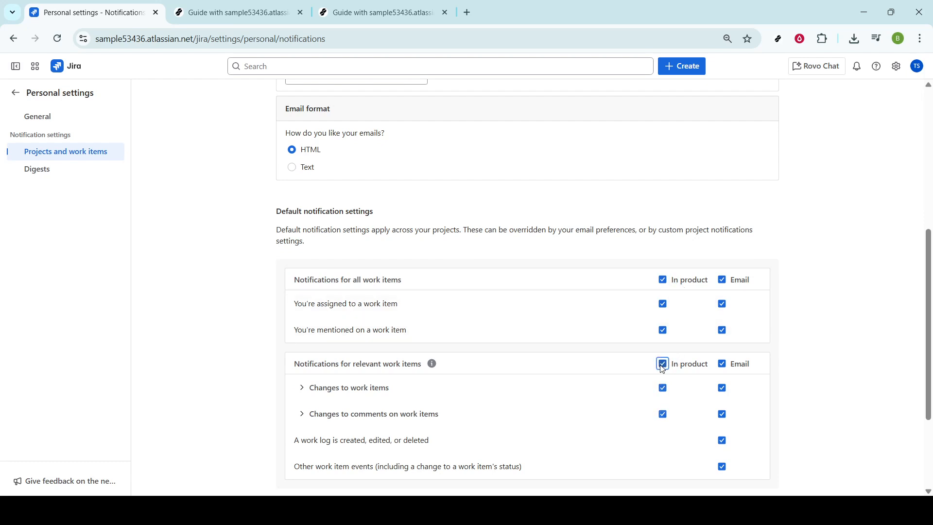
{"action": "left_click", "coordinate": [664, 306]}
{"action": "left_click", "coordinate": [663, 305]}
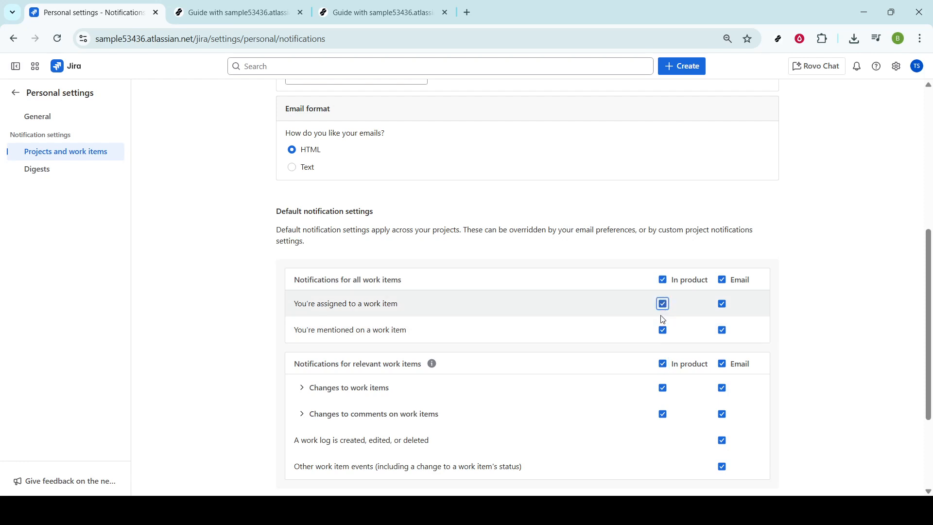
Open the dialog for adding custom project notifications and cancel it without choosing a project
{"action": "scroll", "coordinate": [664, 321], "scroll_direction": "down", "scroll_amount": 3}
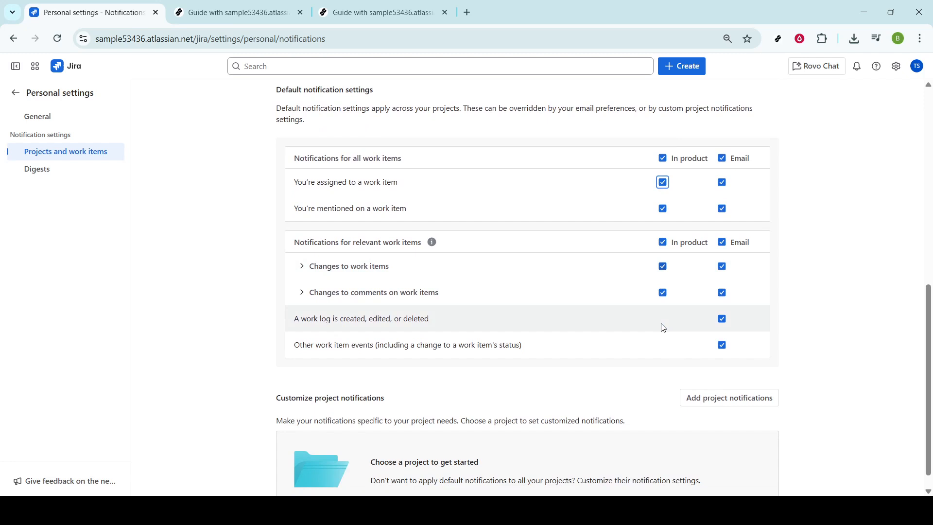
{"action": "scroll", "coordinate": [664, 327], "scroll_direction": "down", "scroll_amount": 1}
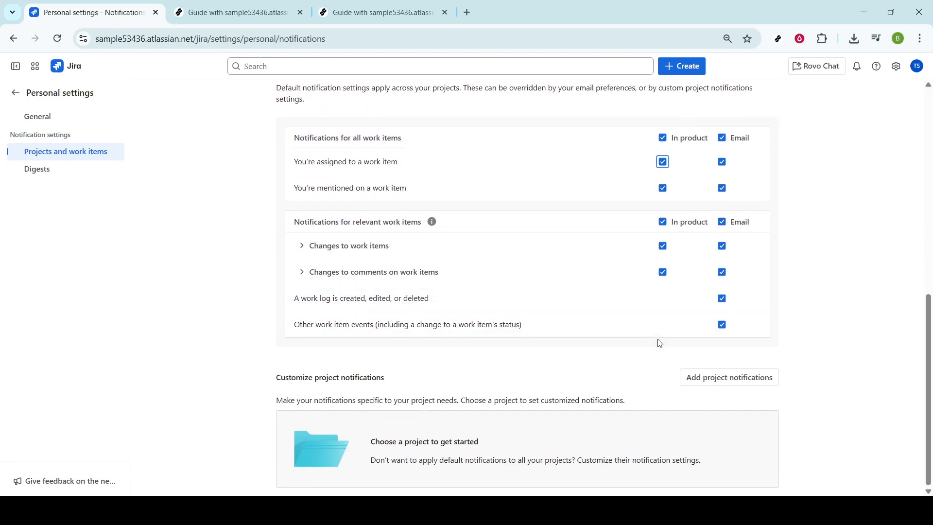
{"action": "left_click", "coordinate": [704, 378]}
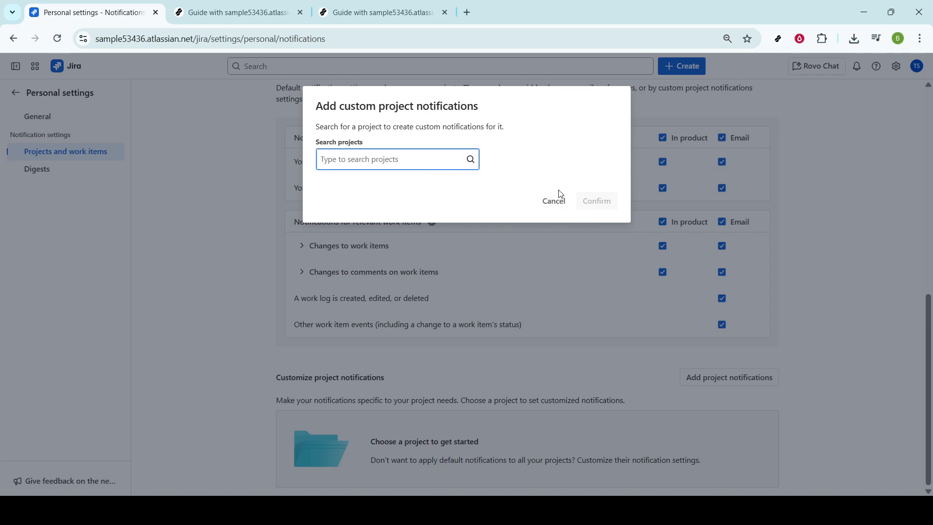
{"action": "left_click", "coordinate": [557, 202]}
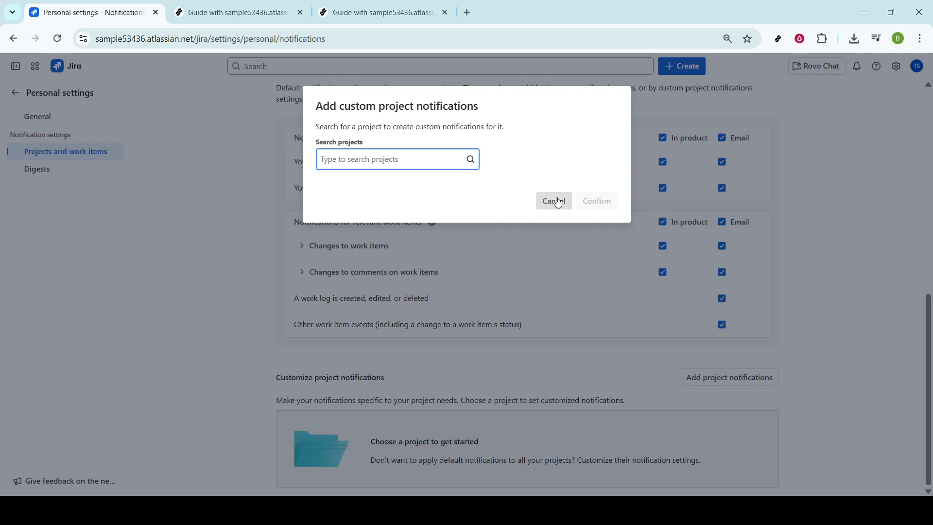